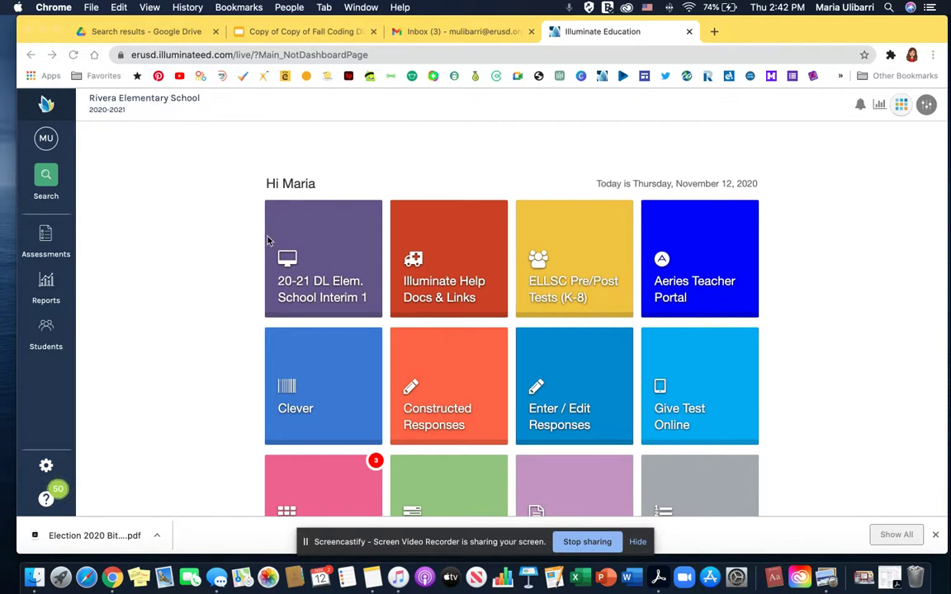
Step: Open the Live Proctoring administrations for 20-21 DL ERUSD 1st Grade ELA Interim Assessment 1
scroll(319, 265, down, 3)
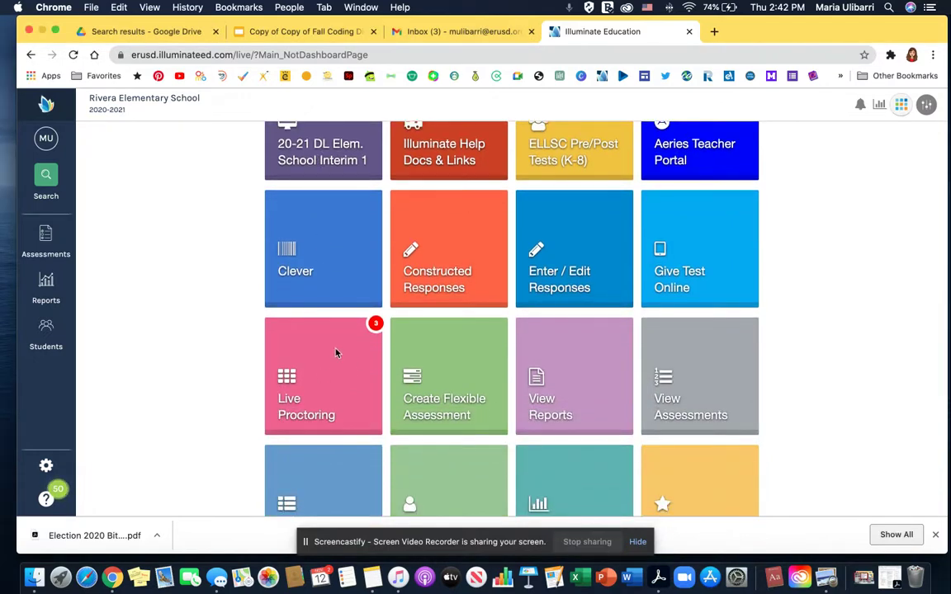
click(318, 381)
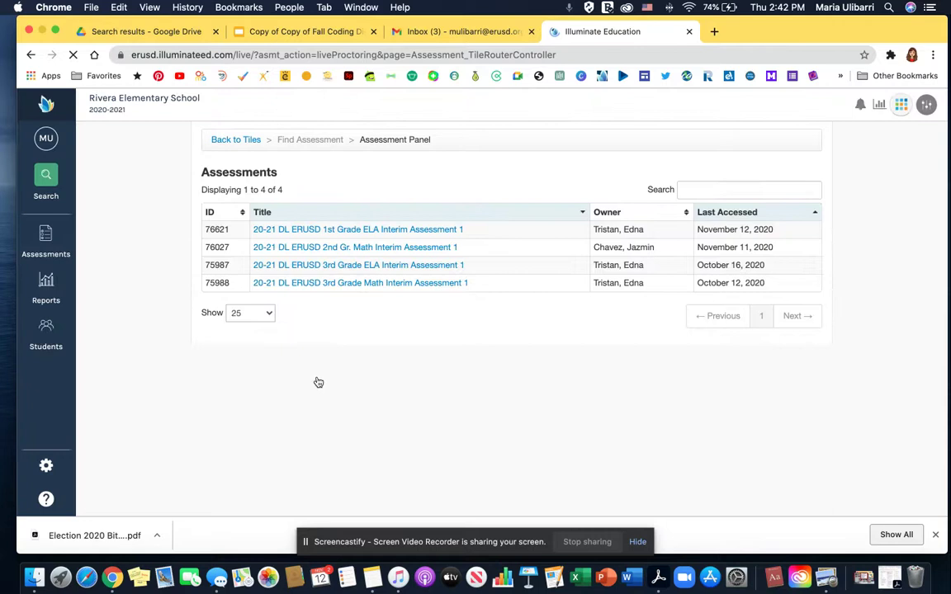
click(348, 231)
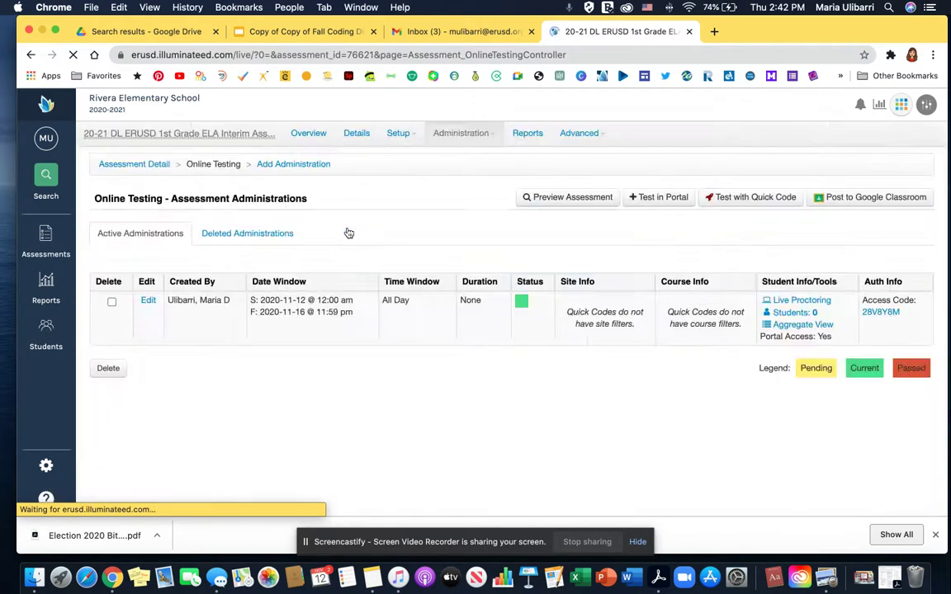
Step: Edit the administration and set TTS Question and TTS Passage to Enable under Tool Settings
click(147, 302)
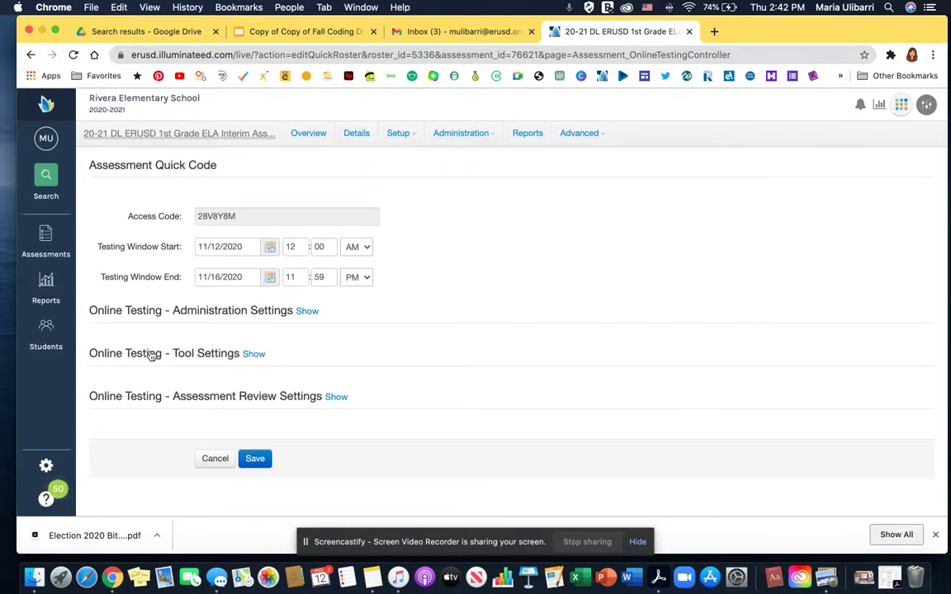
click(253, 354)
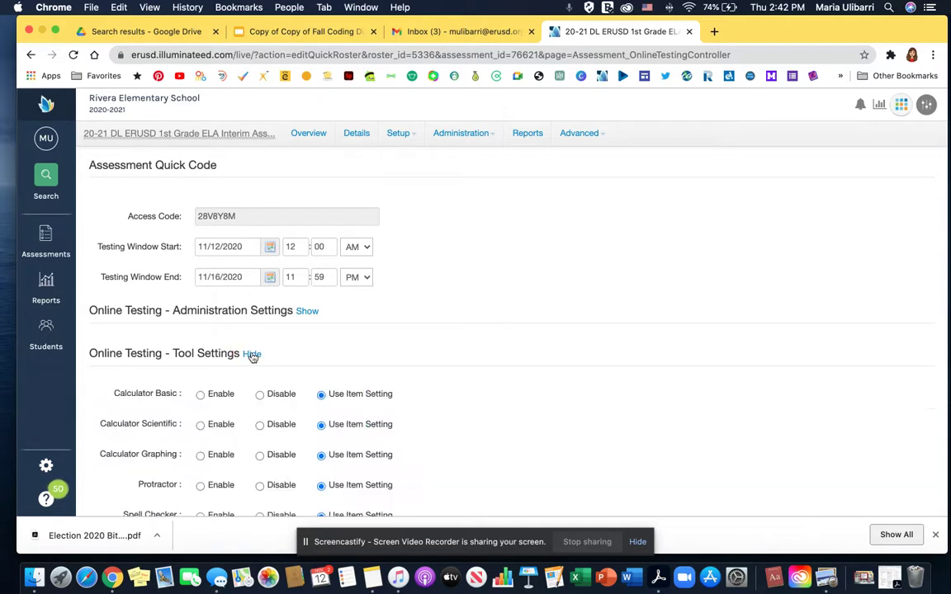
scroll(334, 422, down, 3)
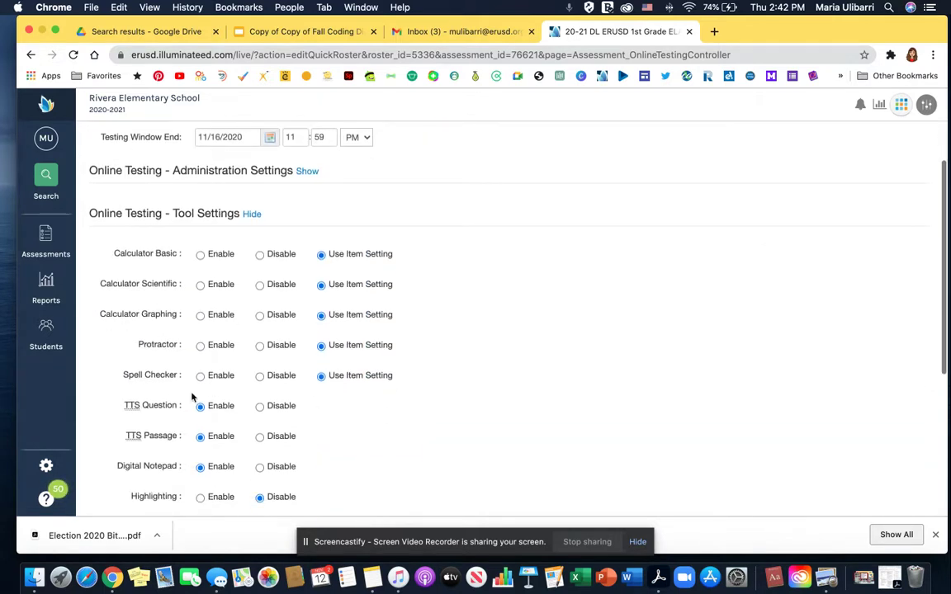
click(201, 438)
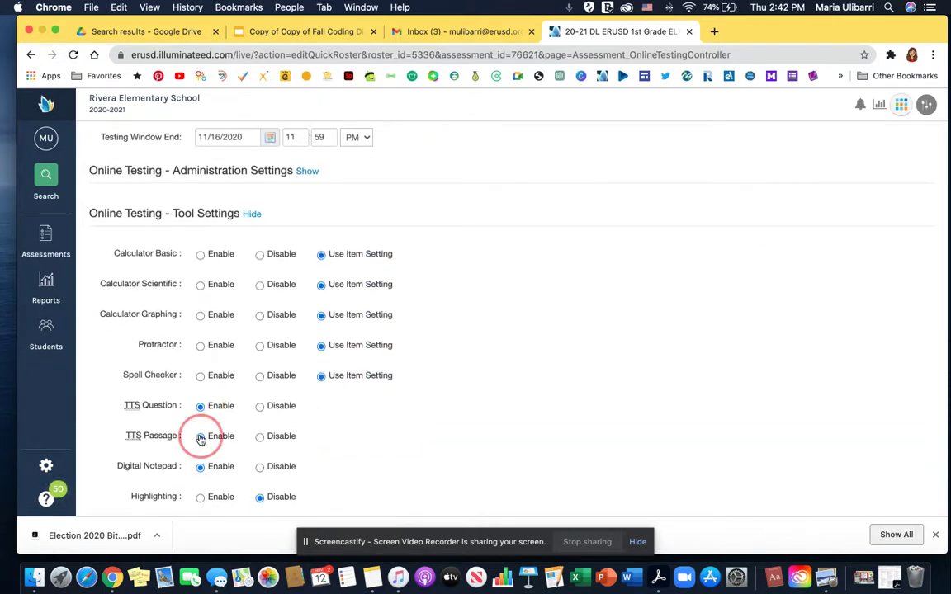
click(260, 436)
click(259, 407)
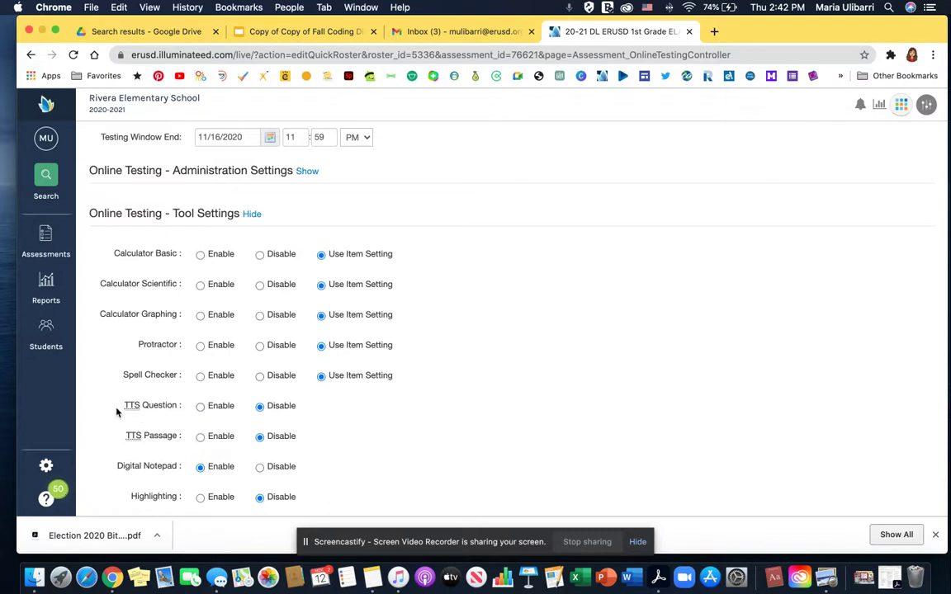
click(200, 406)
click(200, 438)
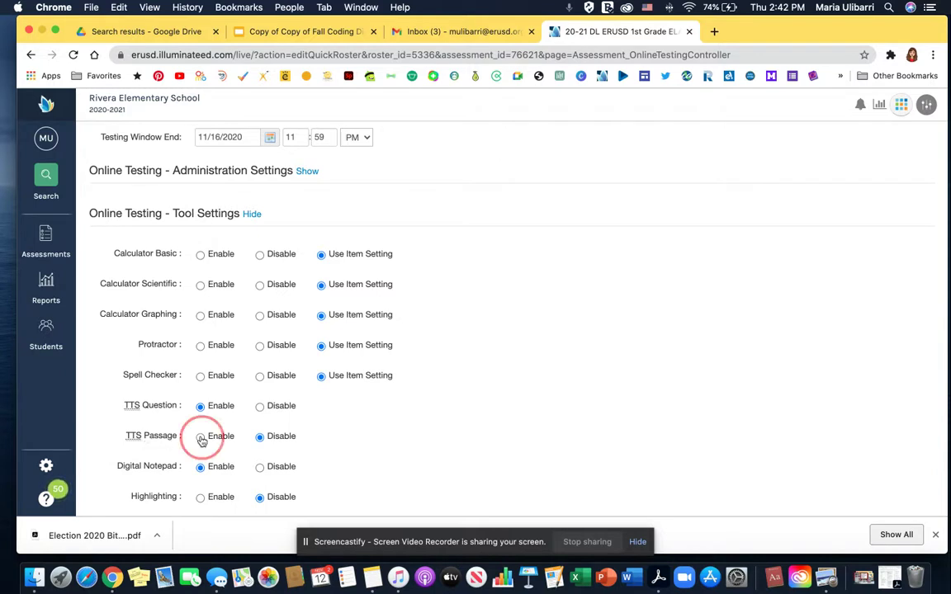
Step: Save the edited administration with its 2020-11-12 to 2020-11-16 all-day window
scroll(358, 454, down, 3)
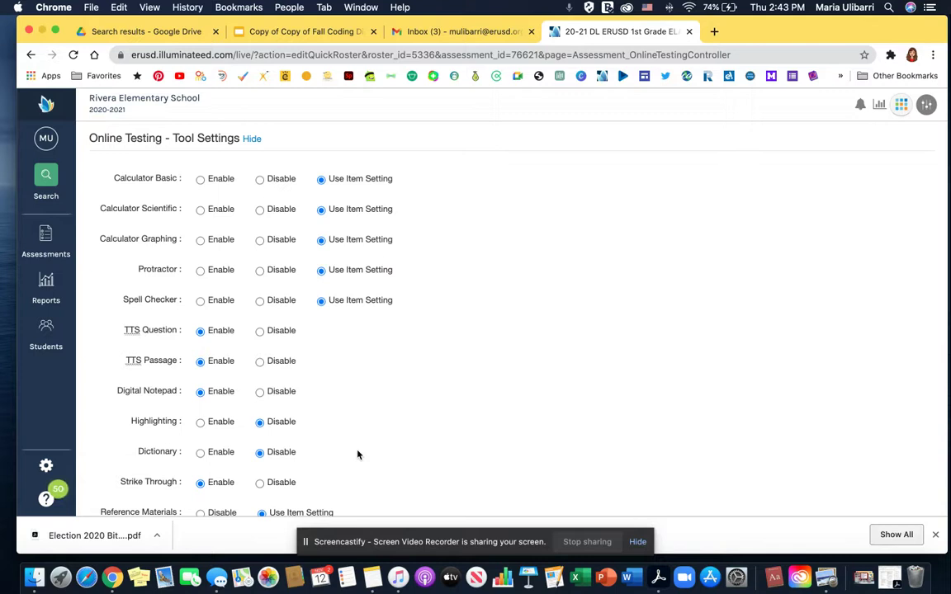
scroll(356, 453, down, 5)
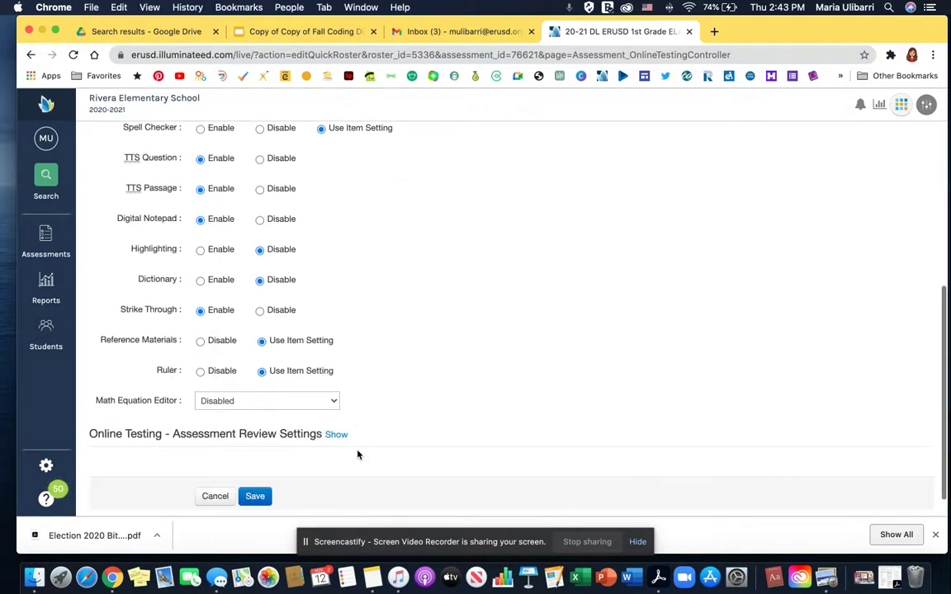
click(255, 495)
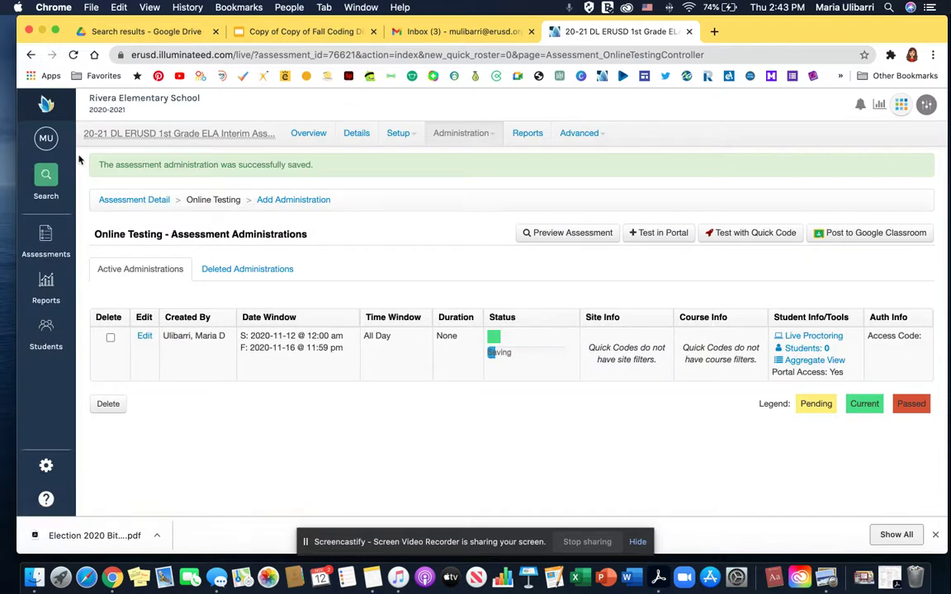
Step: Return home and open 1st Grade ELA Interim Assessment 1 from the ES Interim 1 collection
click(47, 104)
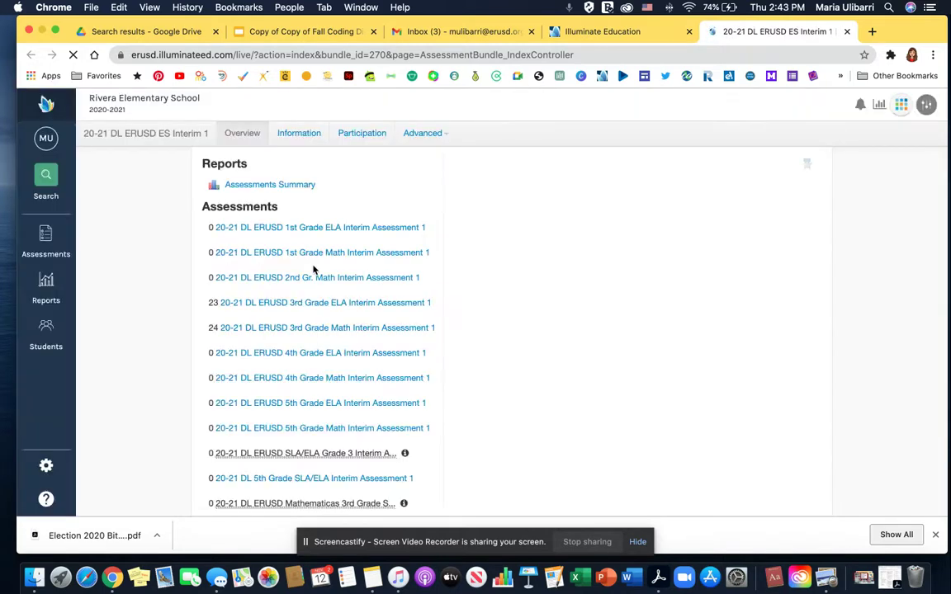
click(291, 229)
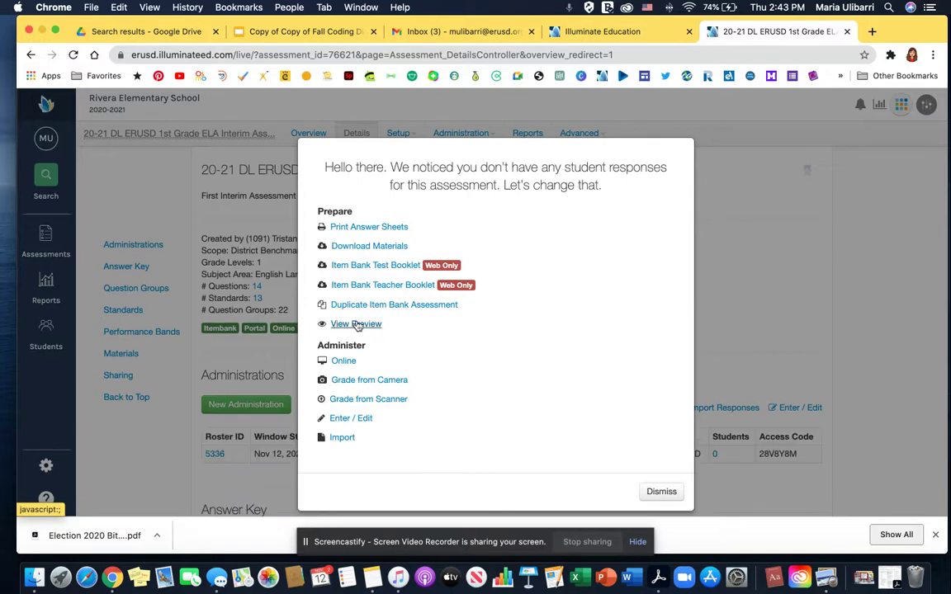
Step: Preview the 1st Grade ELA assessment with TTS Question and TTS Passage enabled
click(356, 324)
scroll(394, 366, down, 2)
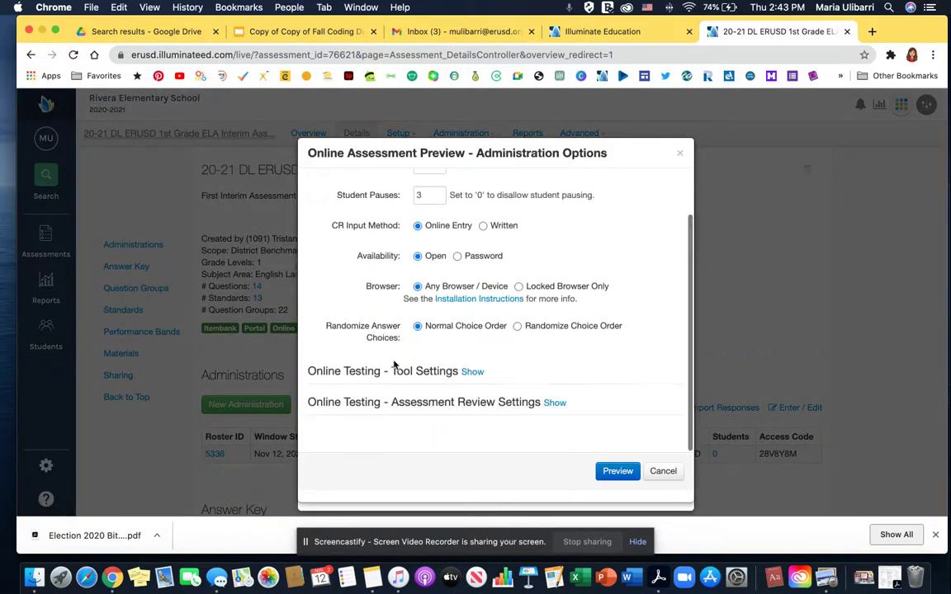
scroll(397, 365, down, 1)
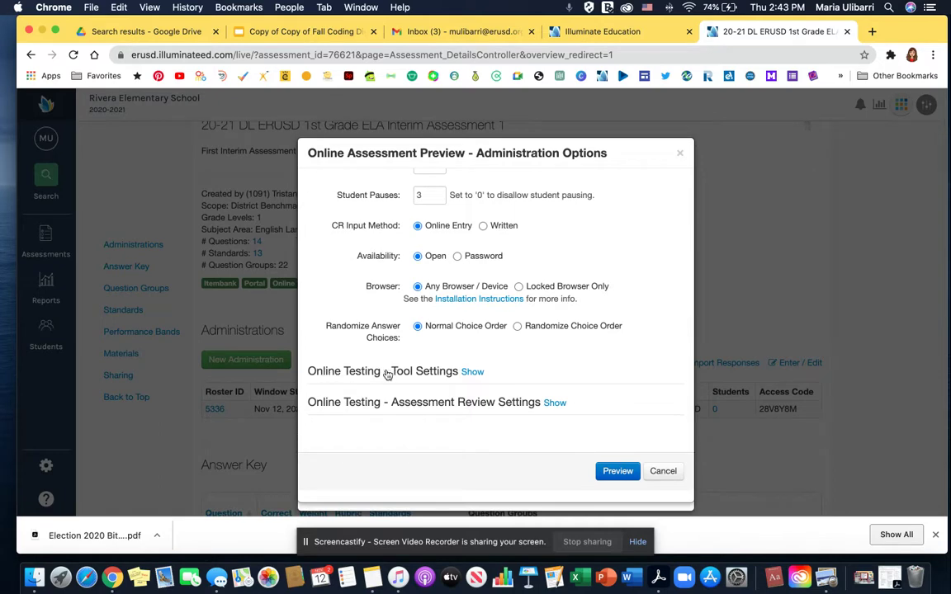
click(472, 373)
scroll(429, 403, down, 1)
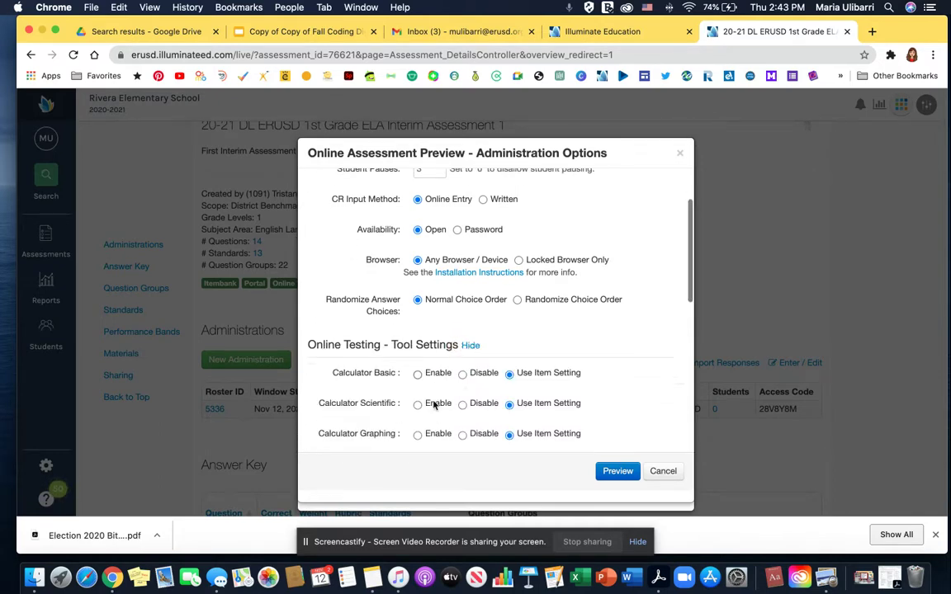
scroll(434, 405, down, 5)
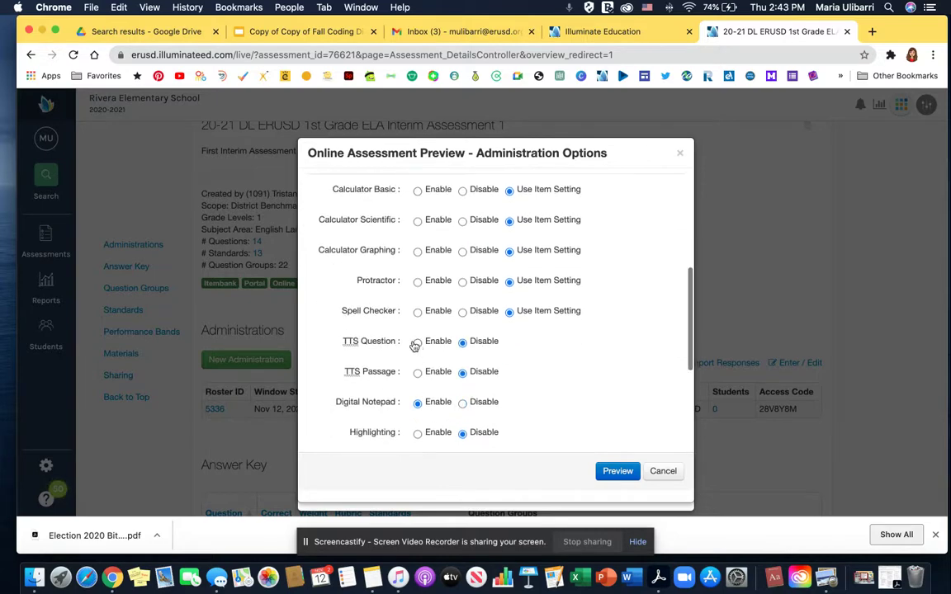
click(418, 344)
click(418, 373)
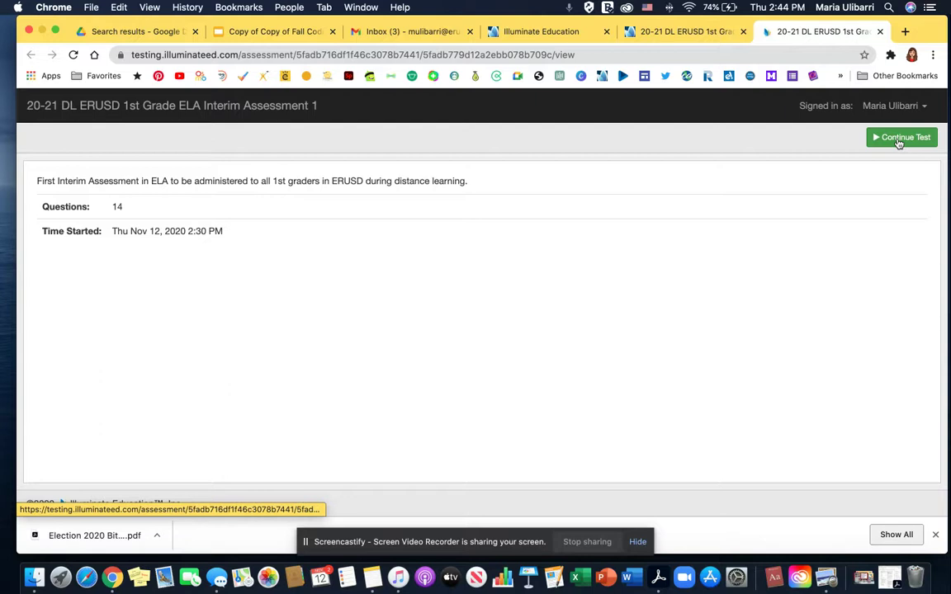
Step: Continue into the preview test, try the passage Play button, and switch to Question 2
click(890, 138)
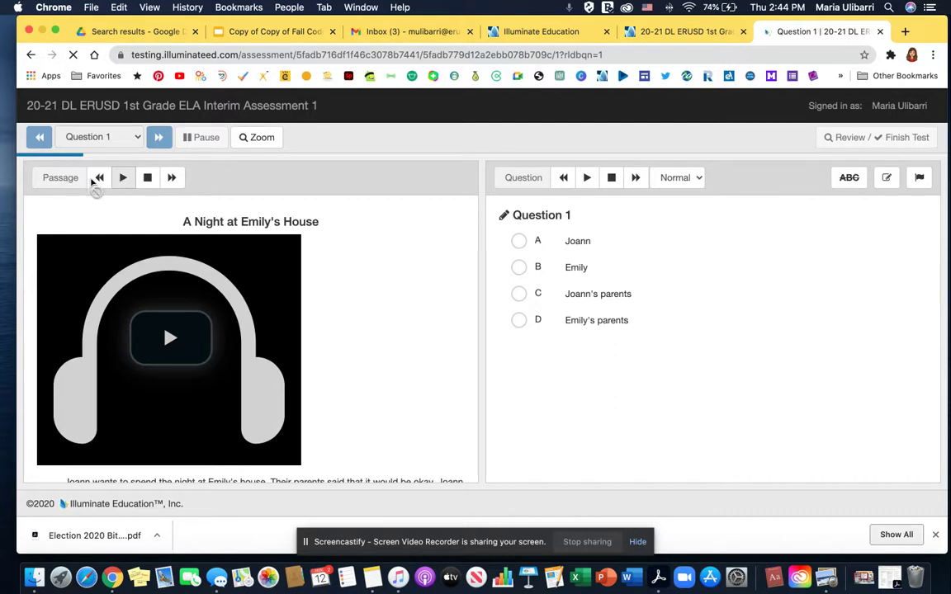
click(123, 178)
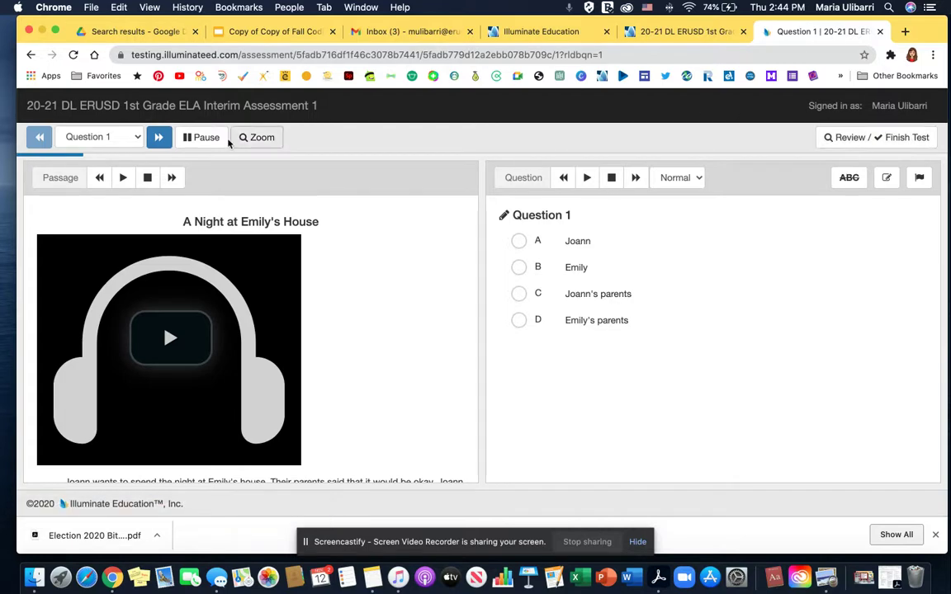
click(139, 137)
click(129, 149)
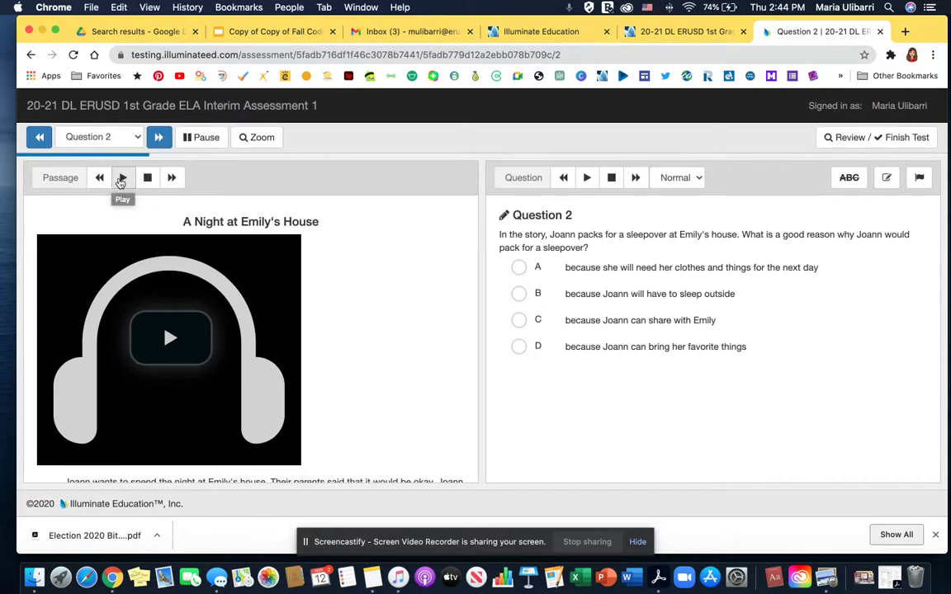
Step: Play the read-aloud of "A Night at Emily's House" and then stop it
click(122, 180)
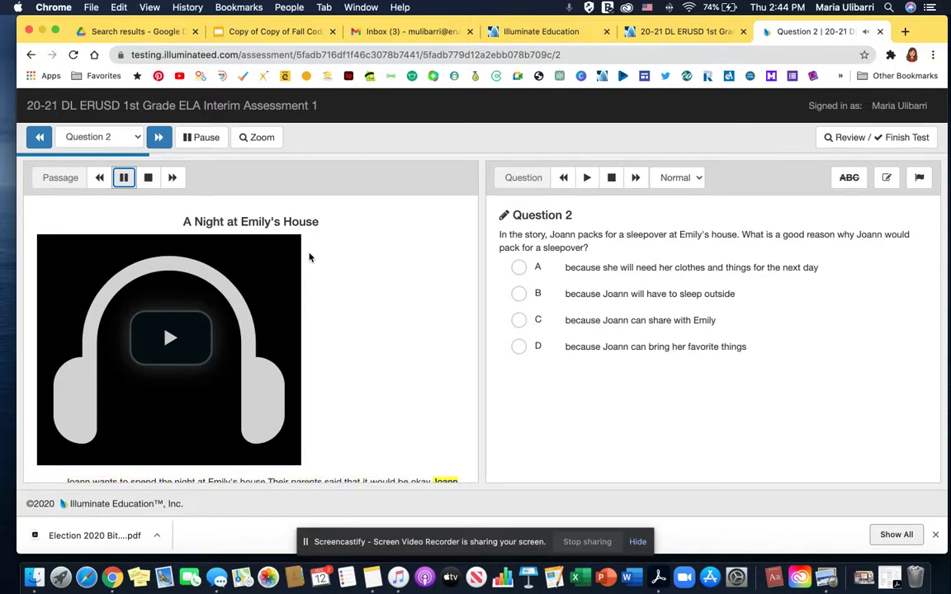
click(147, 178)
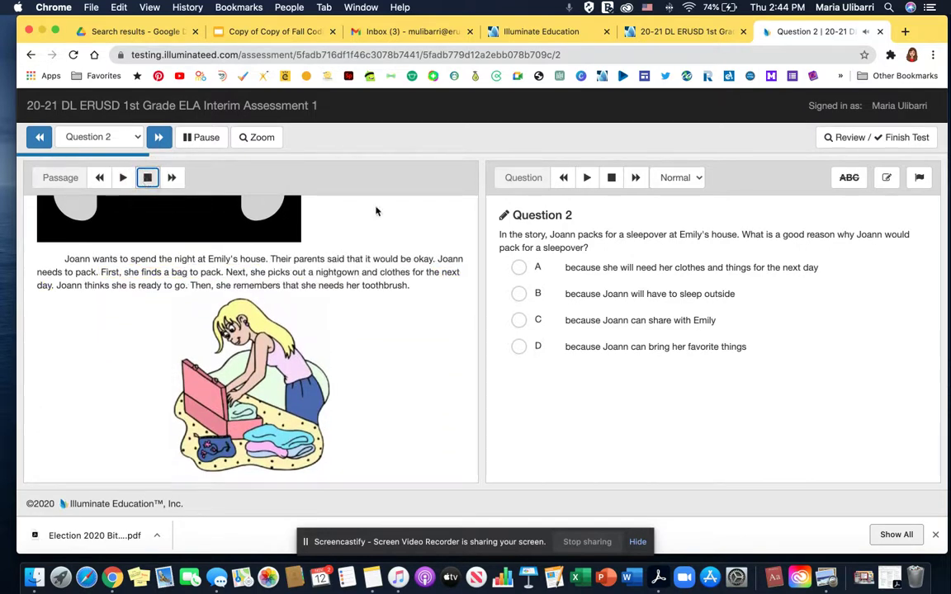